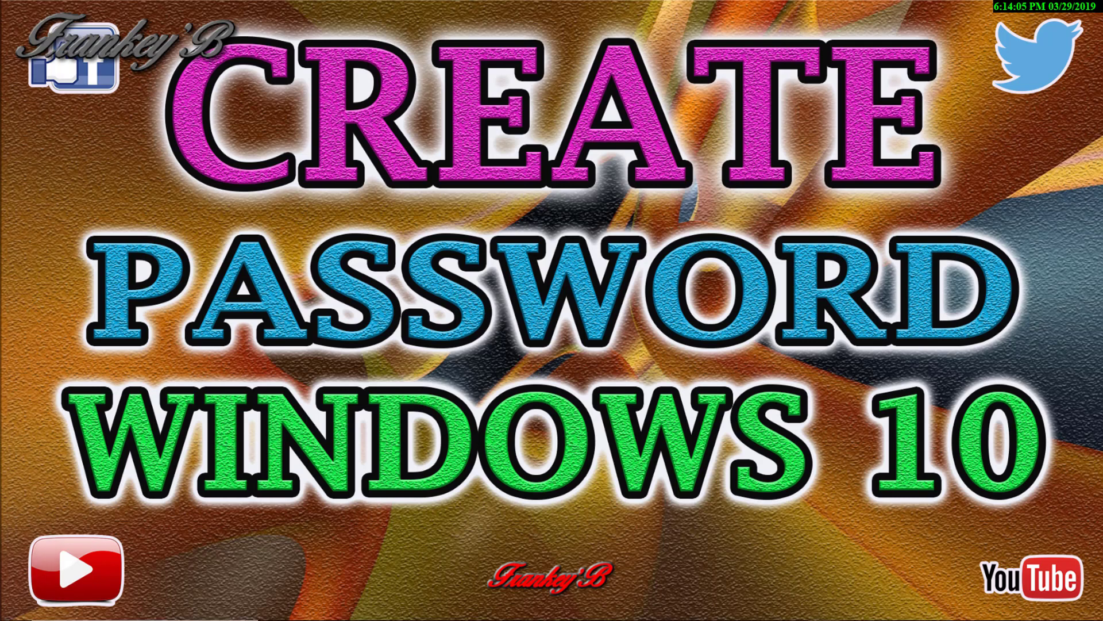
- Go to Settings > Accounts > Sign-in options, where the eBay account shows no password
{"action": "key", "text": "super"}
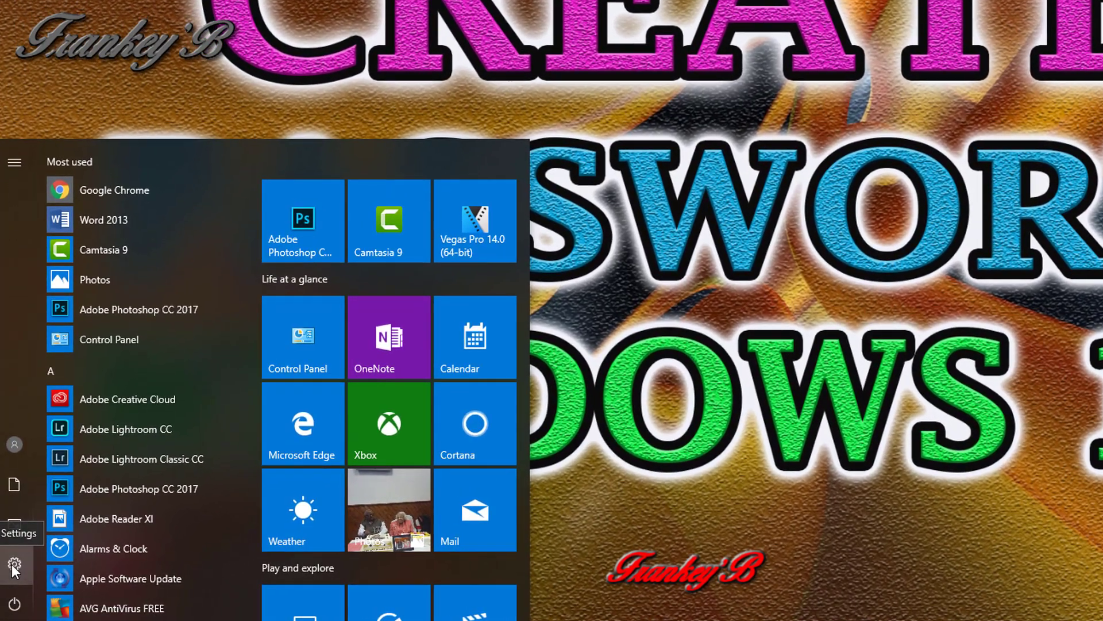
{"action": "left_click", "coordinate": [15, 569]}
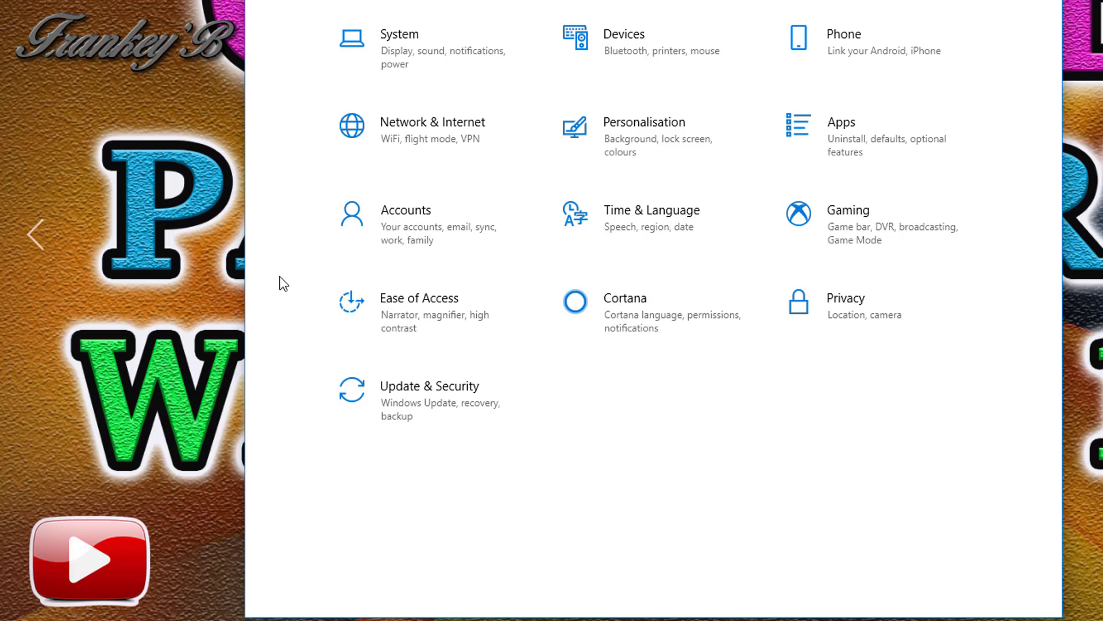
{"action": "left_click", "coordinate": [412, 219]}
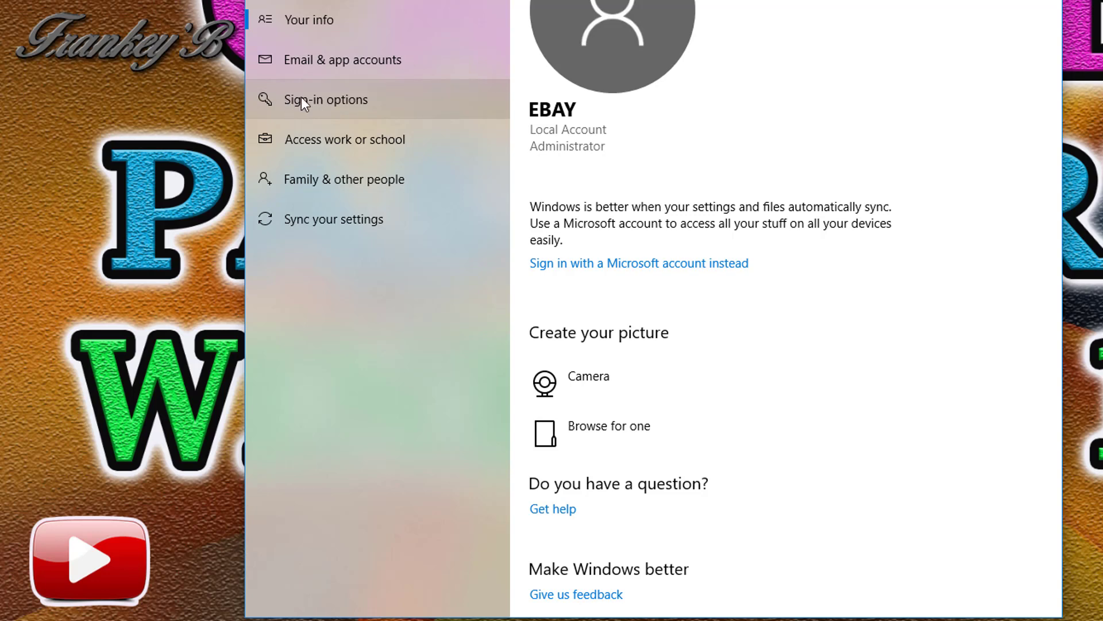
{"action": "left_click", "coordinate": [316, 99]}
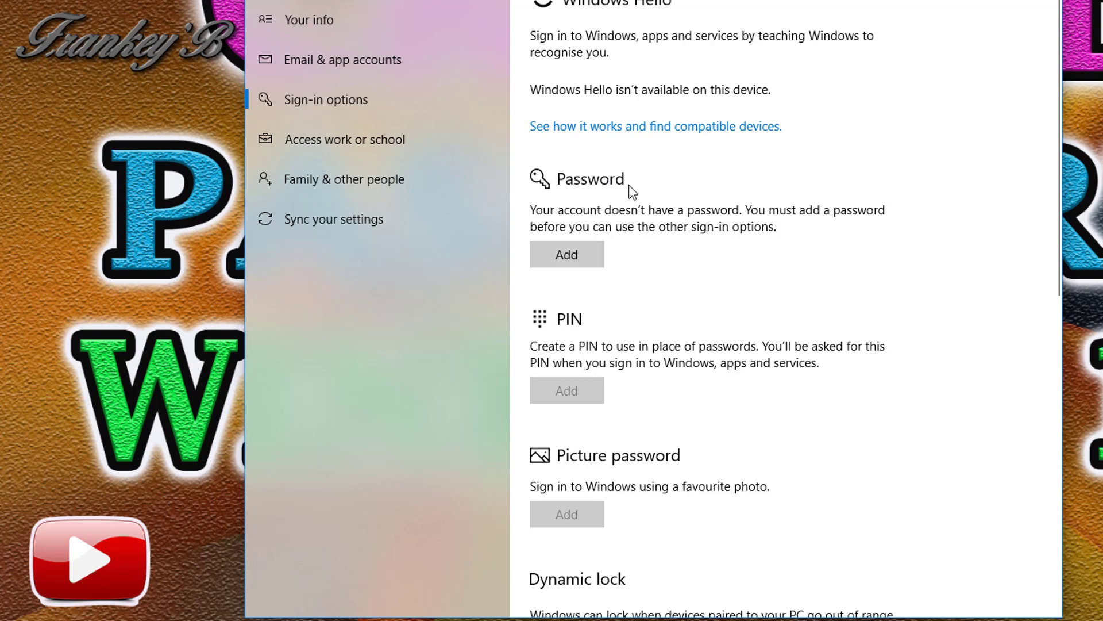
{"action": "left_click", "coordinate": [568, 260]}
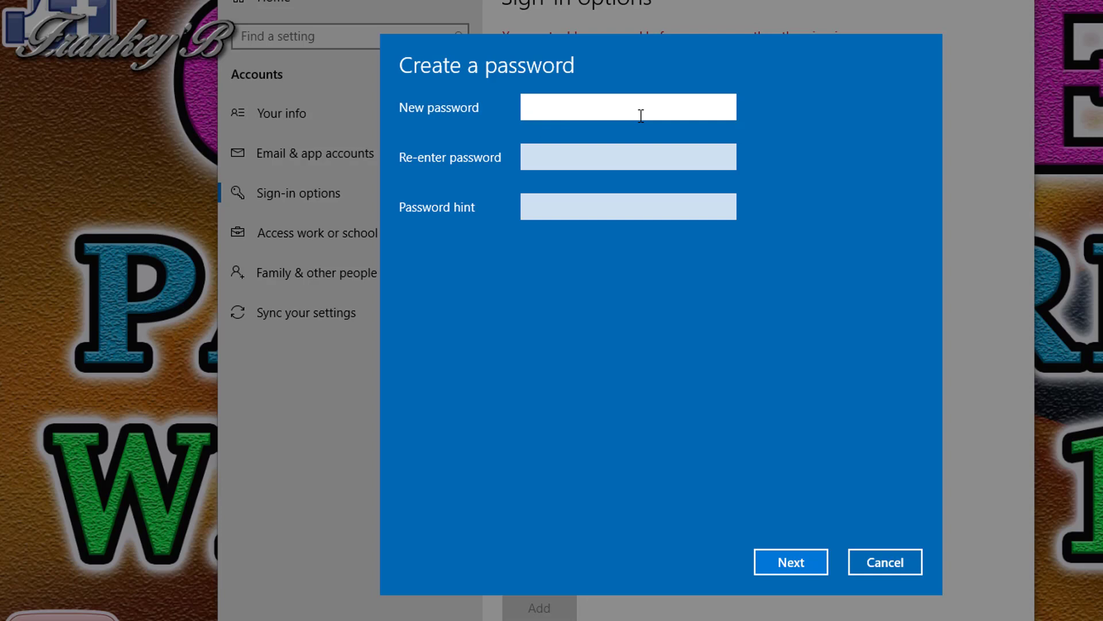
{"action": "key", "text": "Tab"}
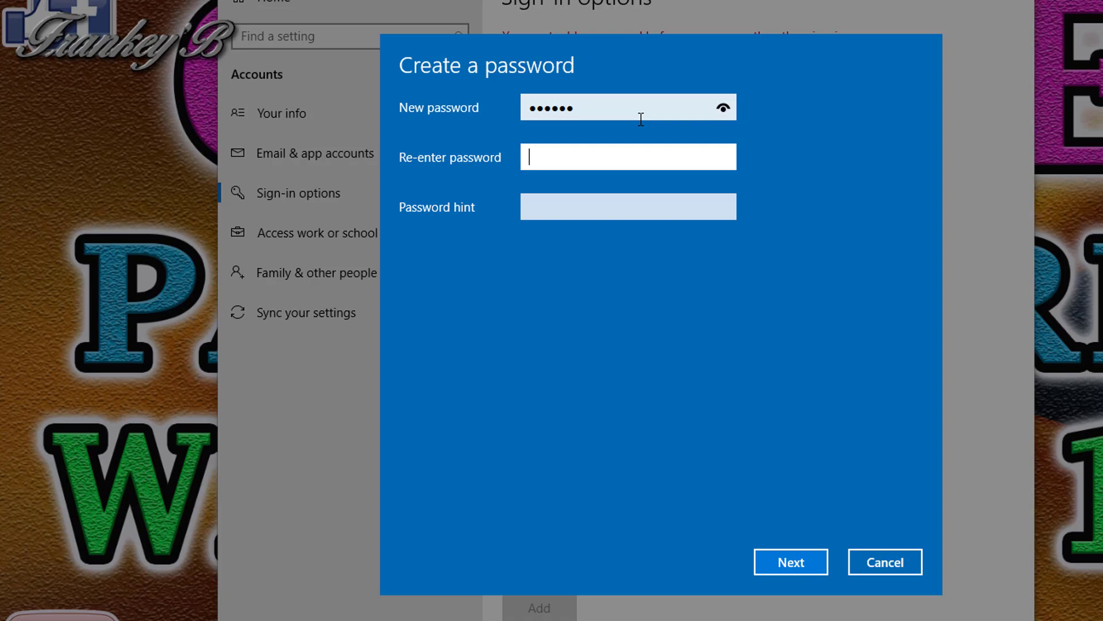
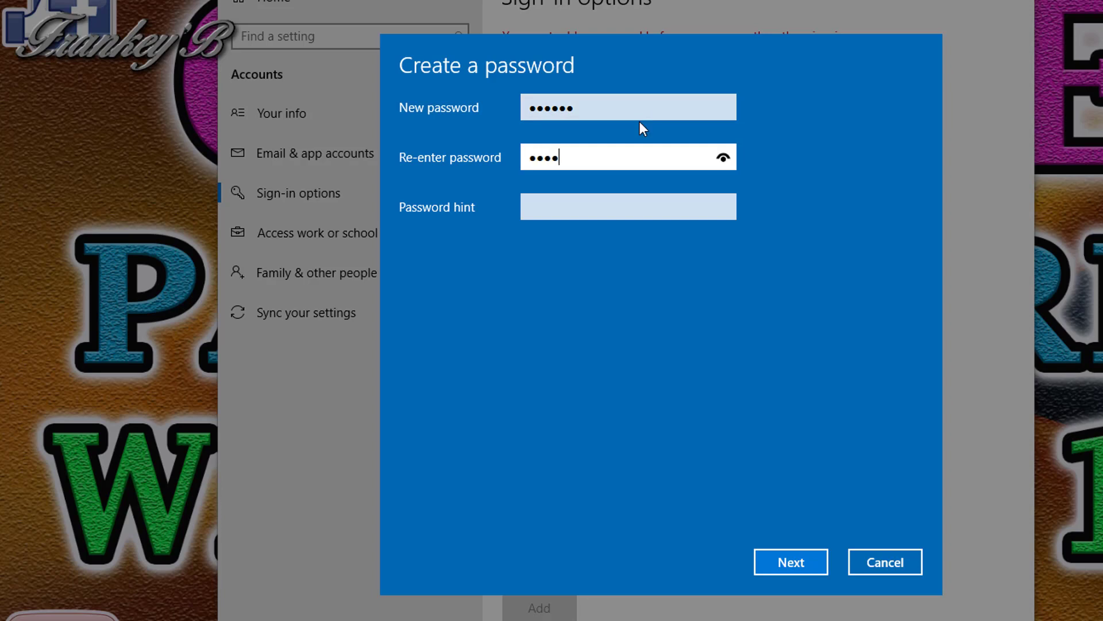
{"action": "key", "text": "Tab"}
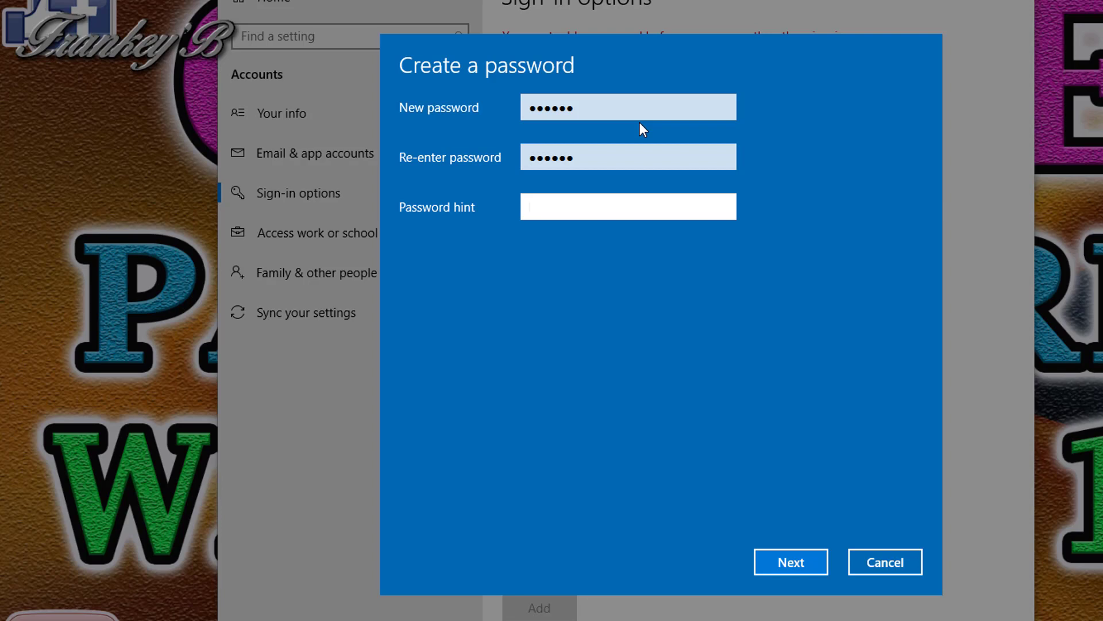
{"action": "left_click", "coordinate": [770, 565]}
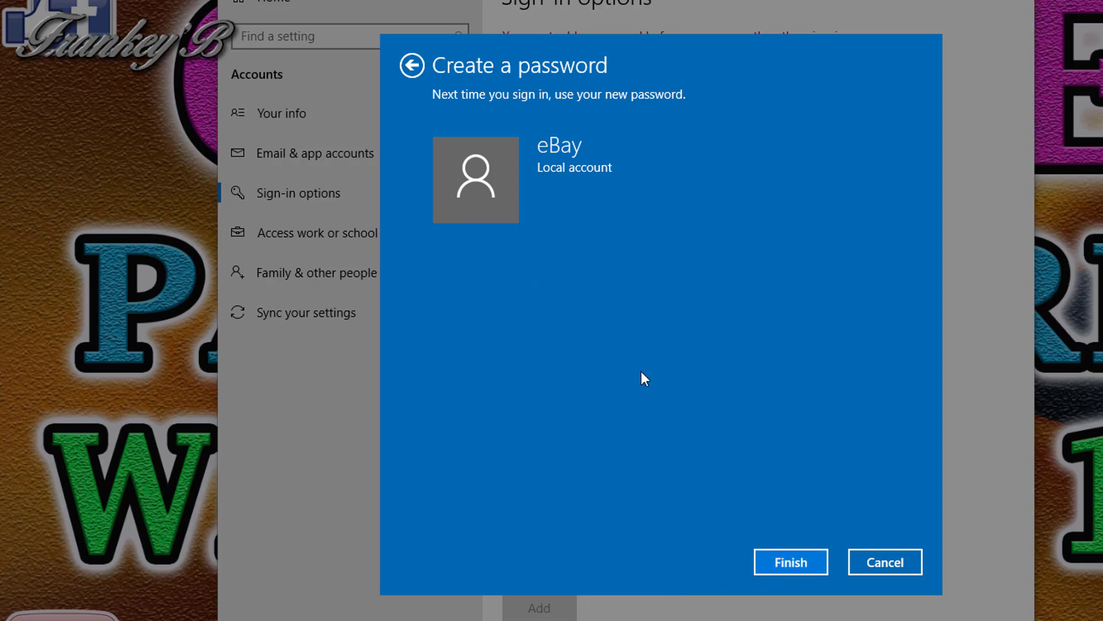
- Finish saving the eBay account's new password and close Settings
{"action": "left_click", "coordinate": [788, 560]}
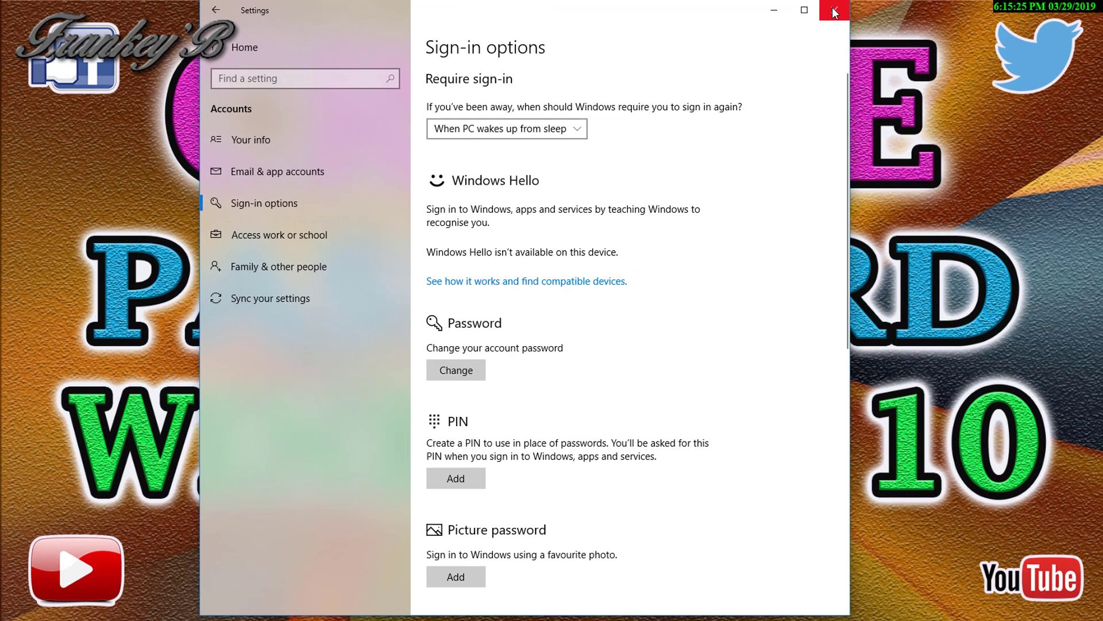
{"action": "left_click", "coordinate": [834, 13]}
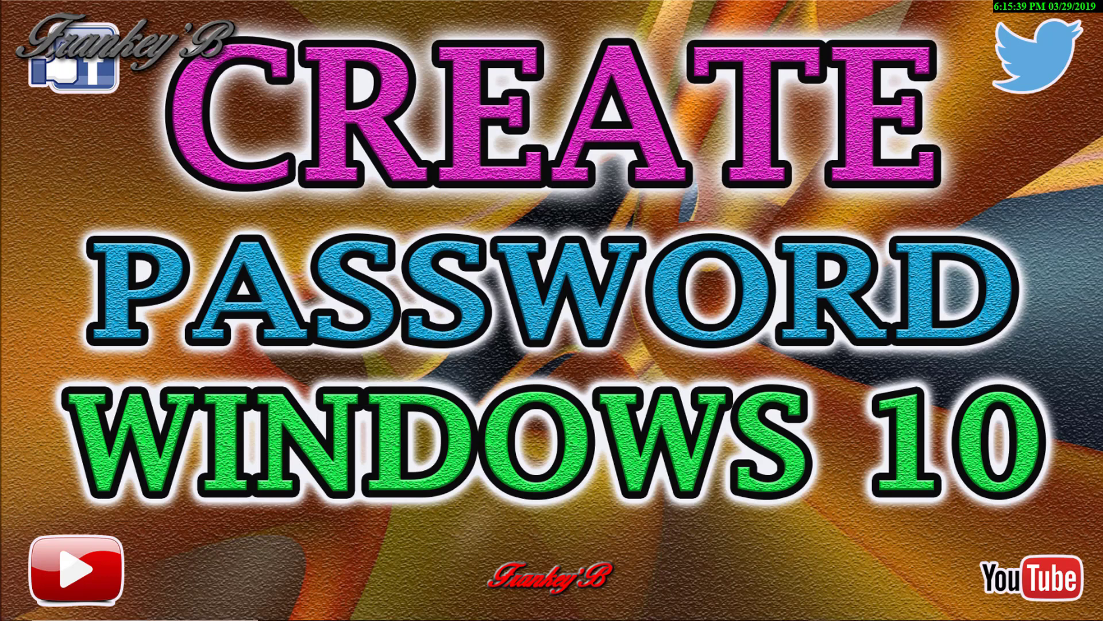
- From Accounts > Family & other people, start adding someone else to this PC
{"action": "left_click", "coordinate": [13, 609]}
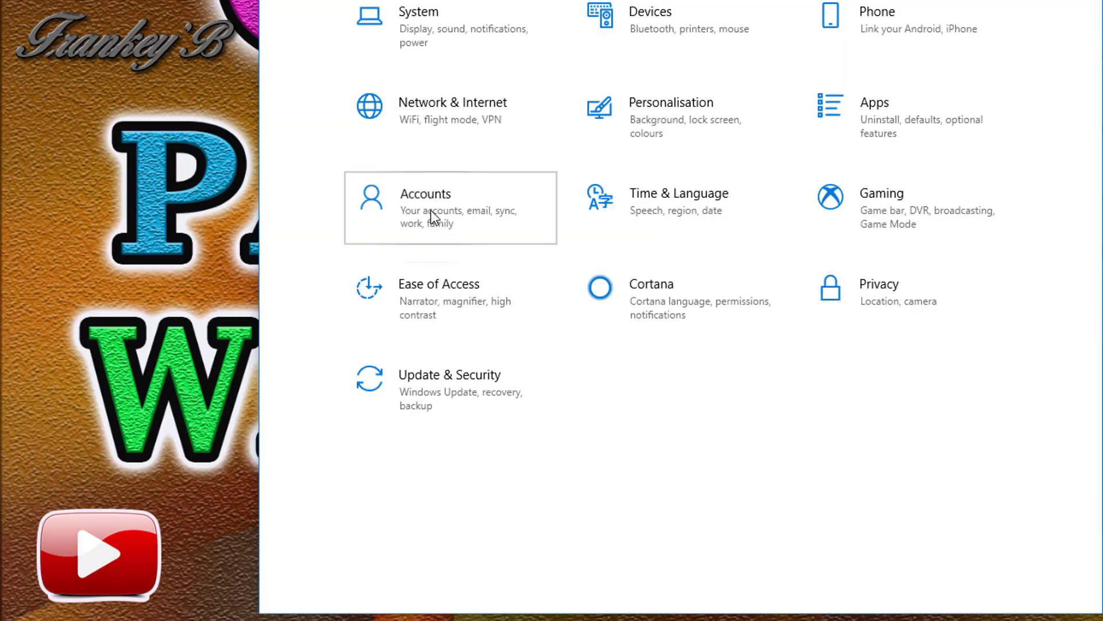
{"action": "left_click", "coordinate": [432, 219]}
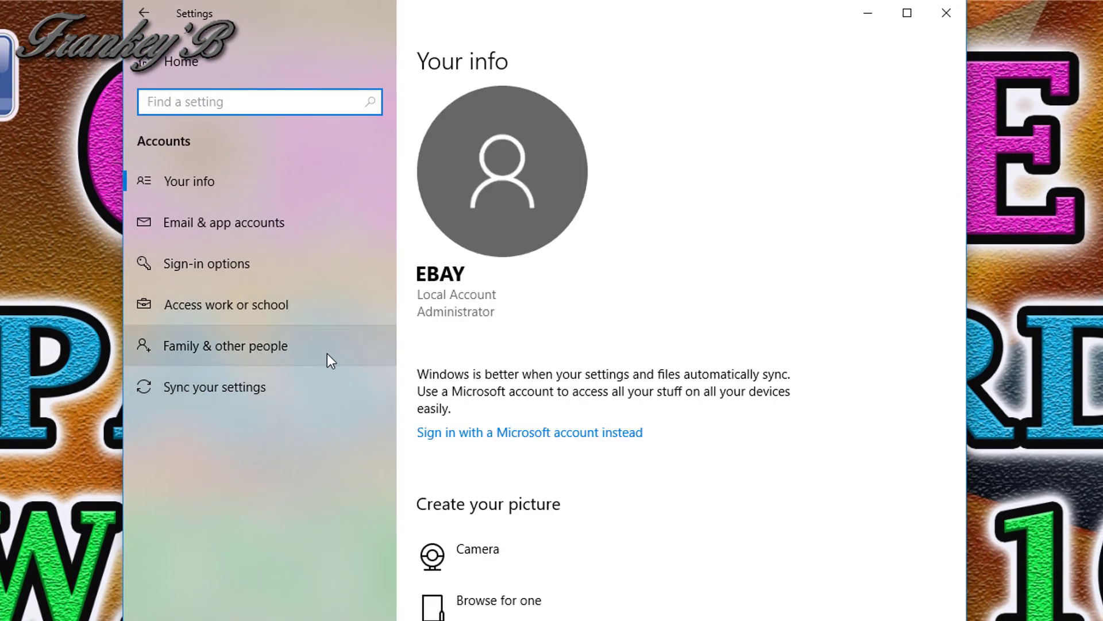
{"action": "left_click", "coordinate": [184, 347]}
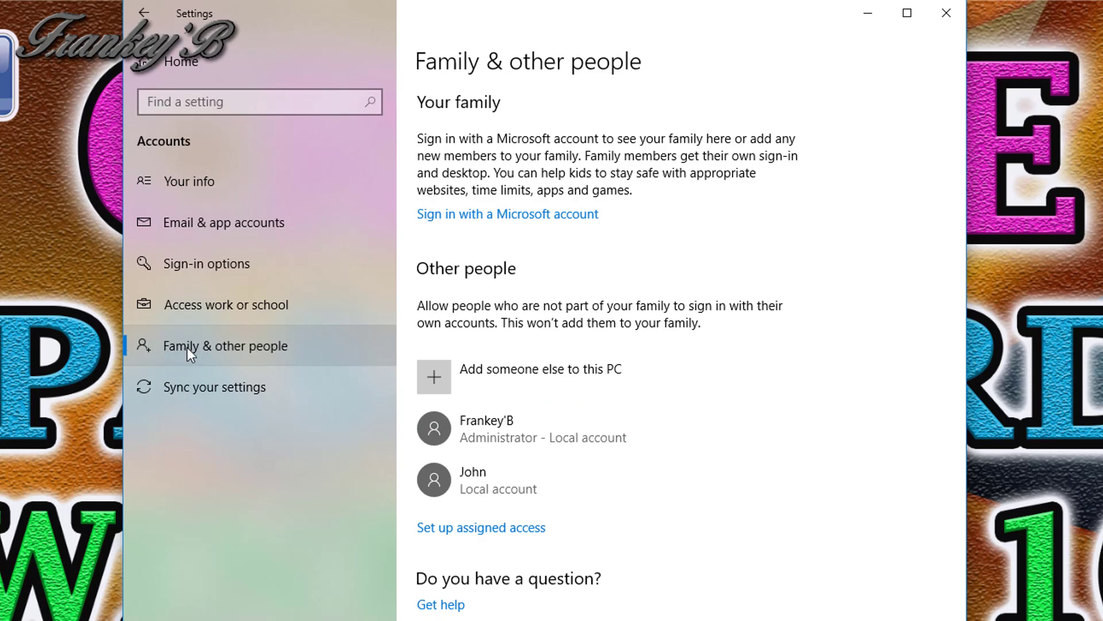
{"action": "left_click", "coordinate": [434, 377]}
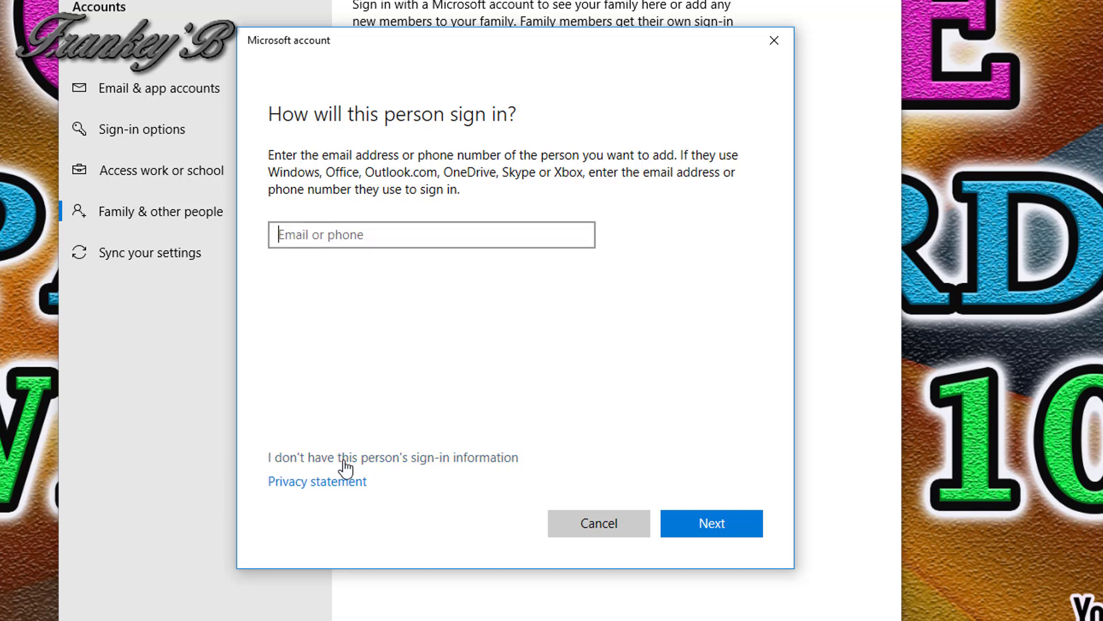
{"action": "left_click", "coordinate": [390, 460]}
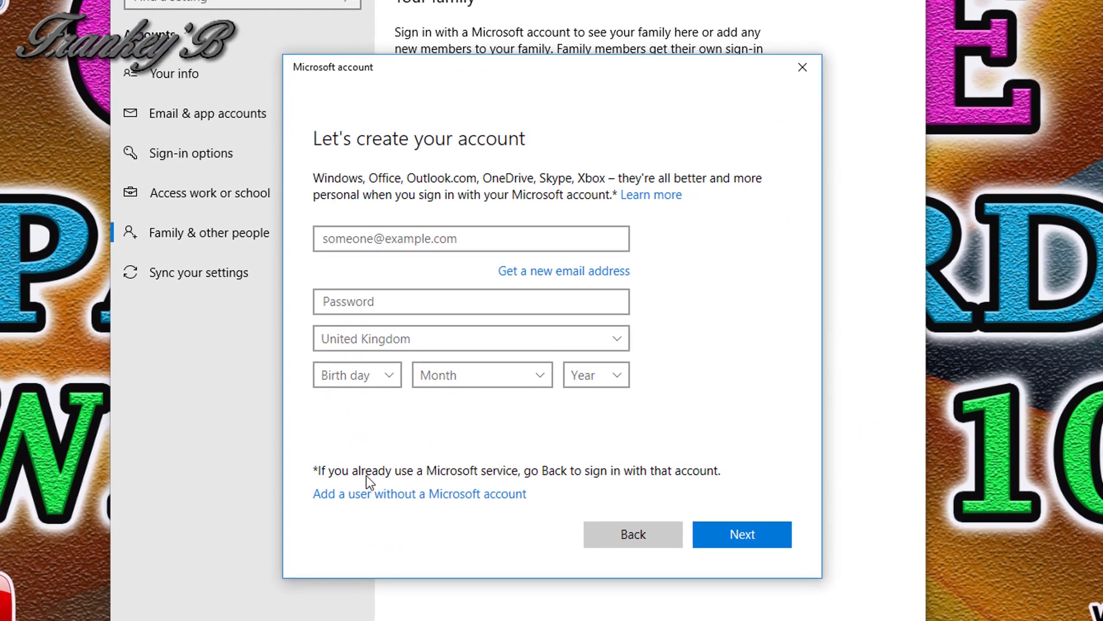
{"action": "left_click", "coordinate": [395, 494]}
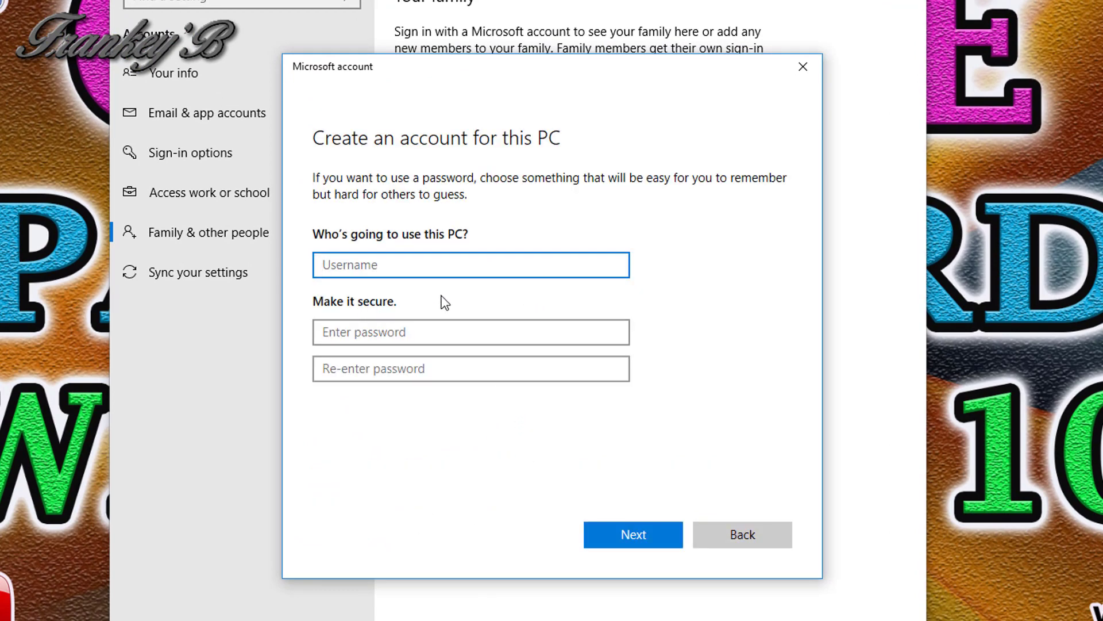
{"action": "type", "text": "J"}
{"action": "type", "text": "im"}
{"action": "key", "text": "Tab"}
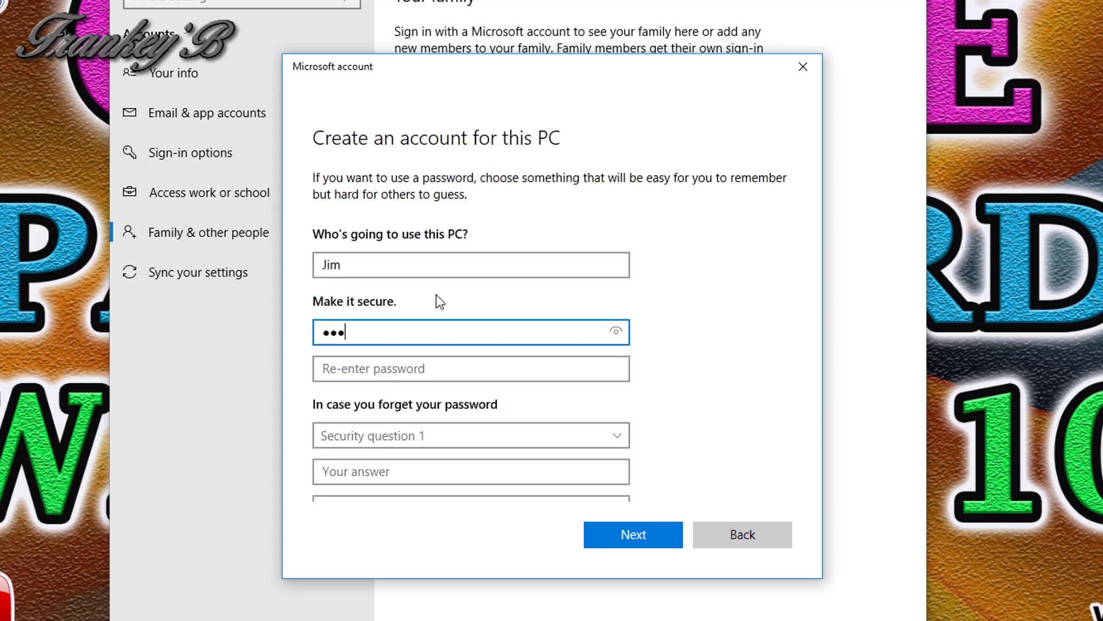
{"action": "key", "text": "Tab"}
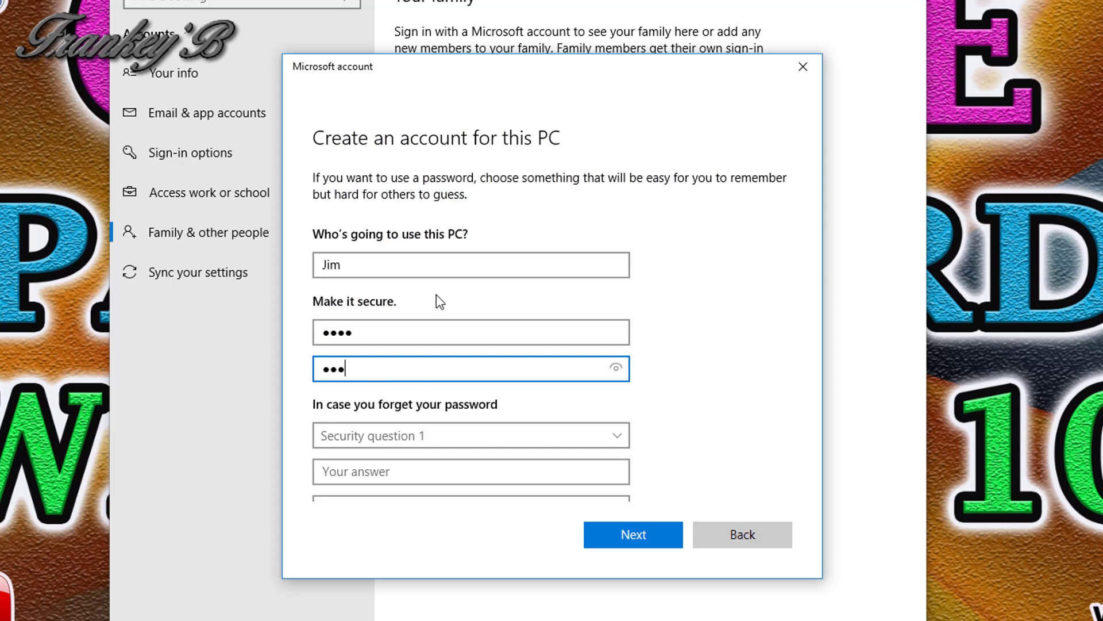
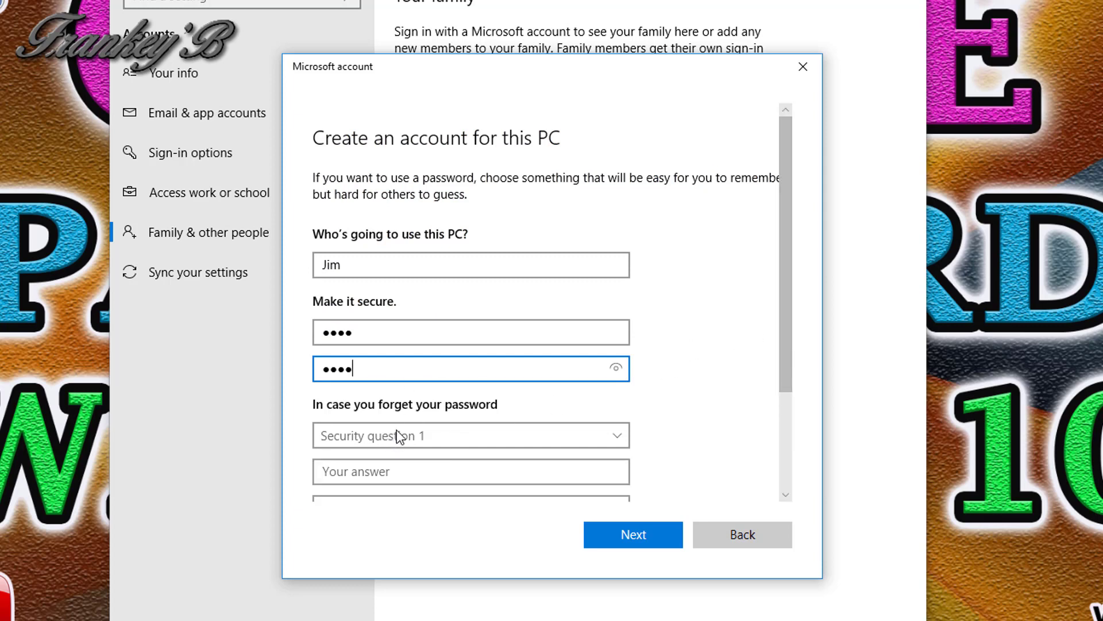
{"action": "scroll", "coordinate": [400, 437], "scroll_direction": "down", "scroll_amount": 2}
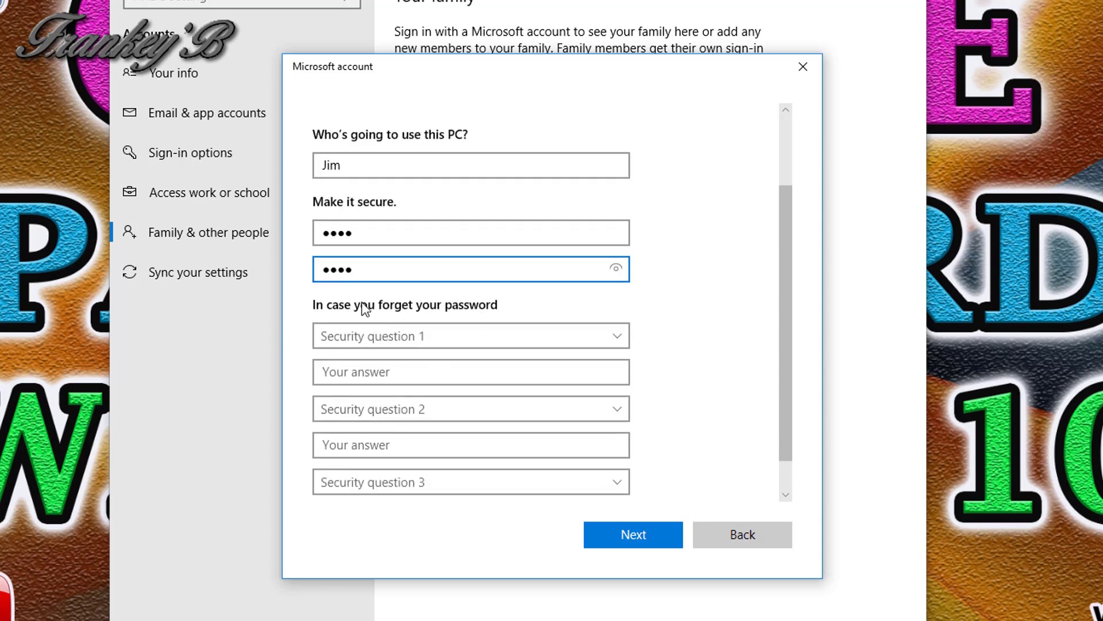
{"action": "left_click", "coordinate": [615, 336]}
{"action": "left_click", "coordinate": [360, 354]}
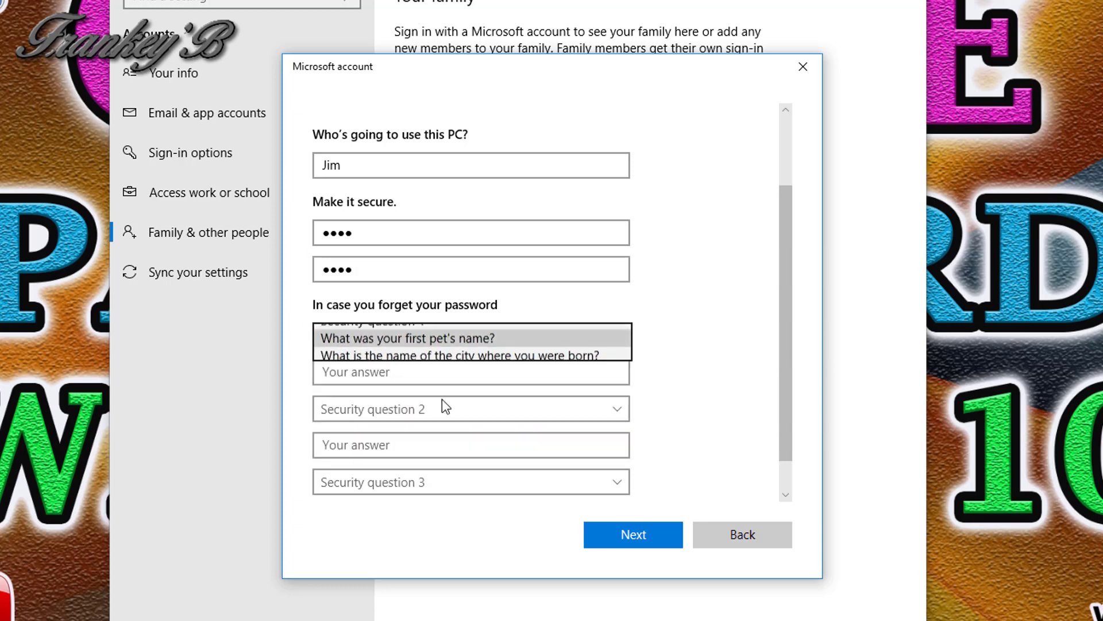
{"action": "left_click", "coordinate": [377, 371]}
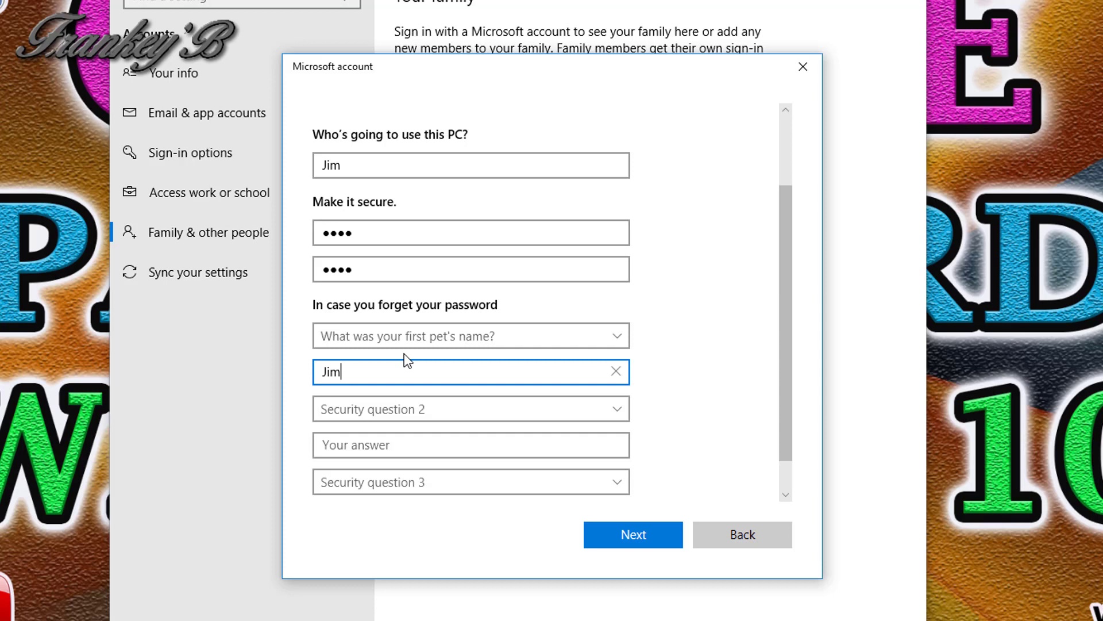
{"action": "left_click", "coordinate": [611, 411]}
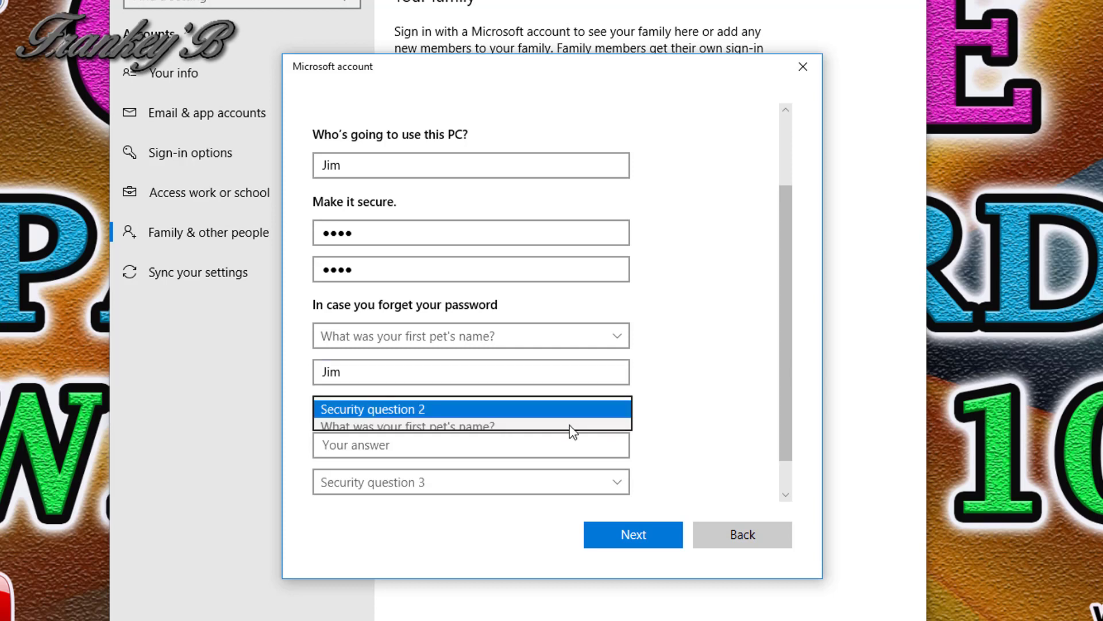
{"action": "left_click", "coordinate": [387, 447]}
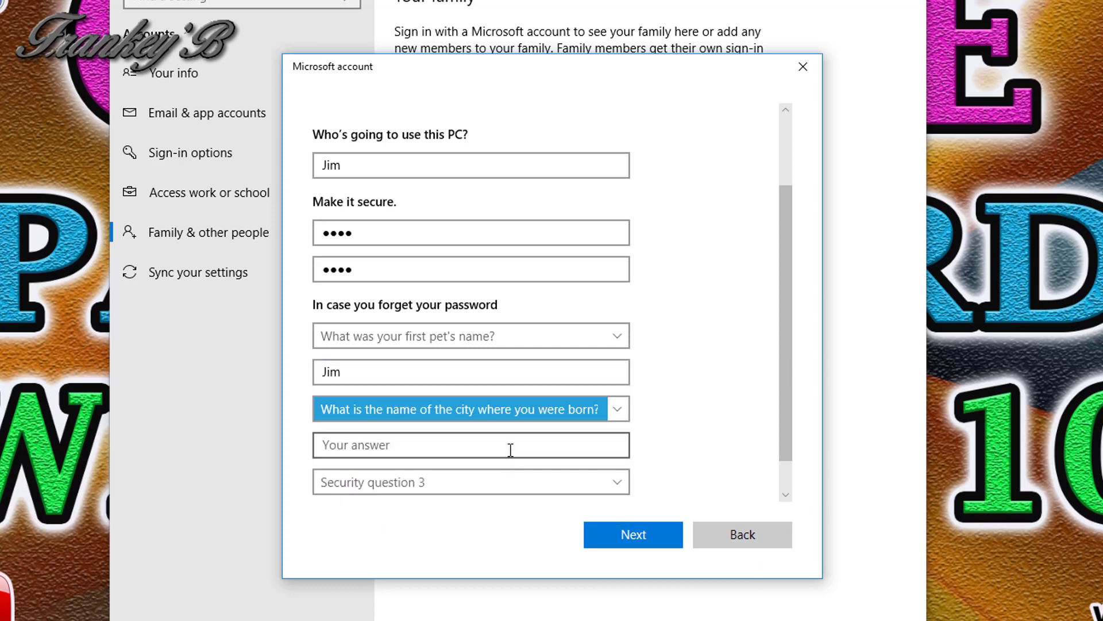
{"action": "left_click", "coordinate": [454, 444]}
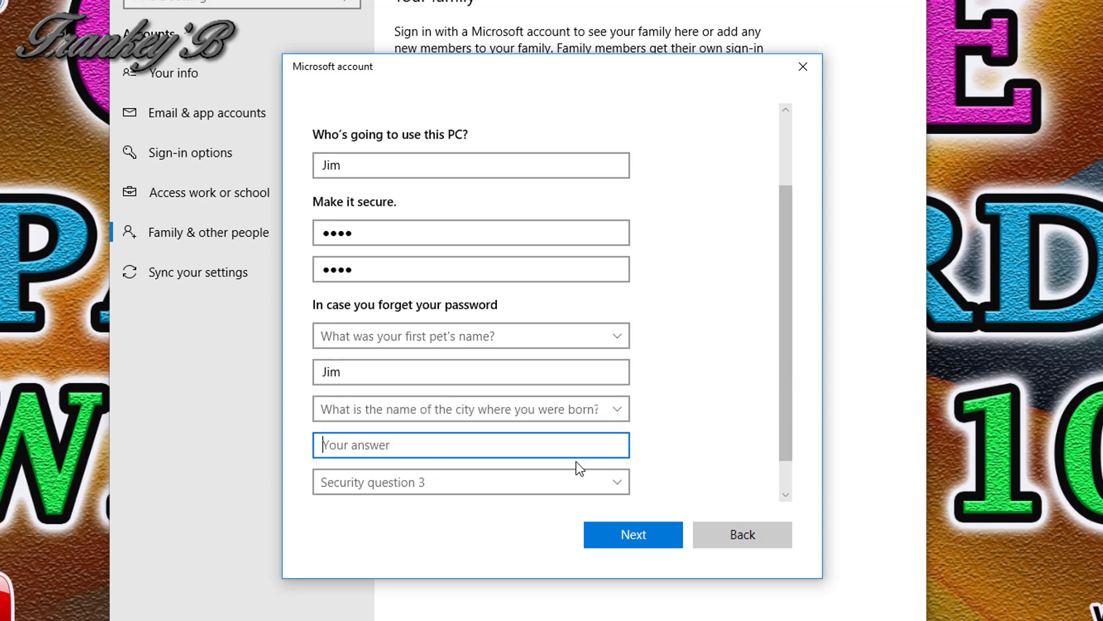
{"action": "left_click", "coordinate": [618, 483]}
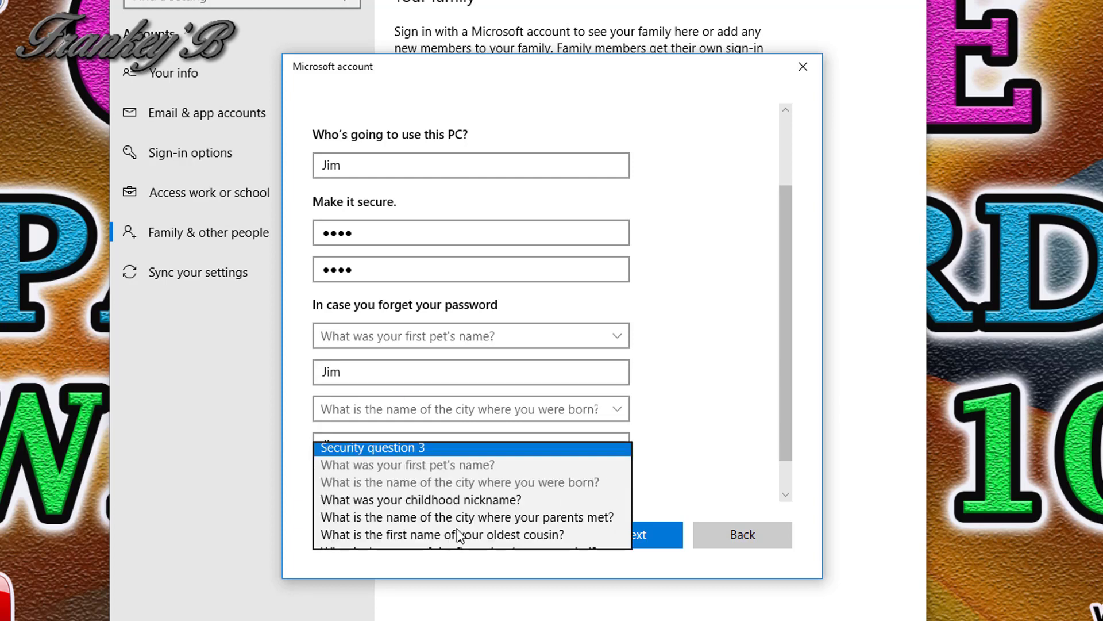
{"action": "left_click", "coordinate": [410, 504]}
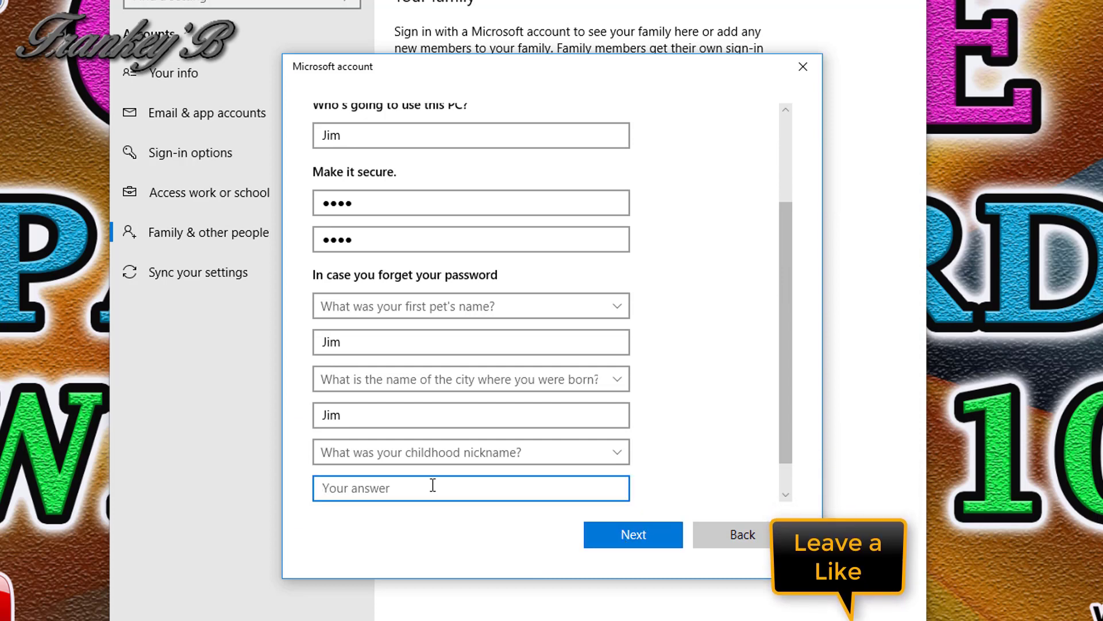
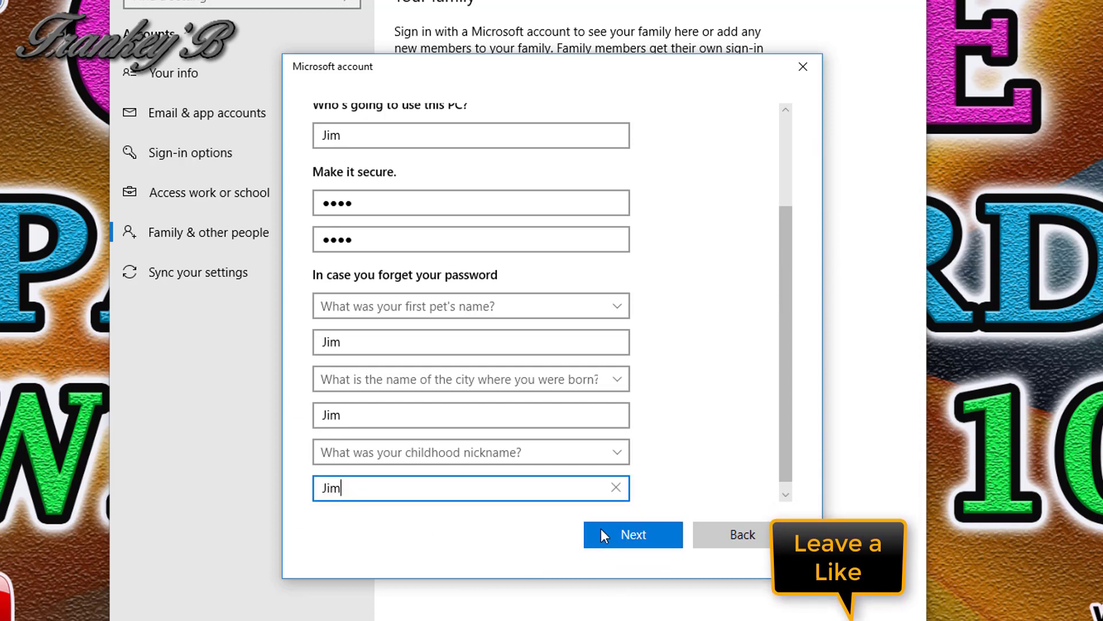
{"action": "left_click", "coordinate": [605, 536]}
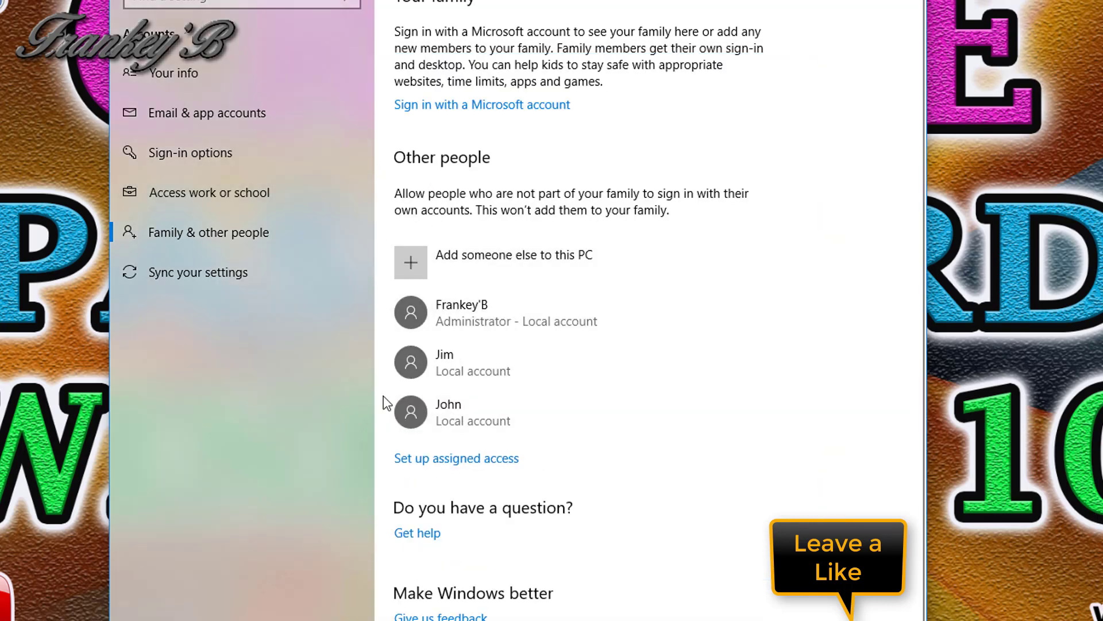
{"action": "left_click", "coordinate": [454, 371]}
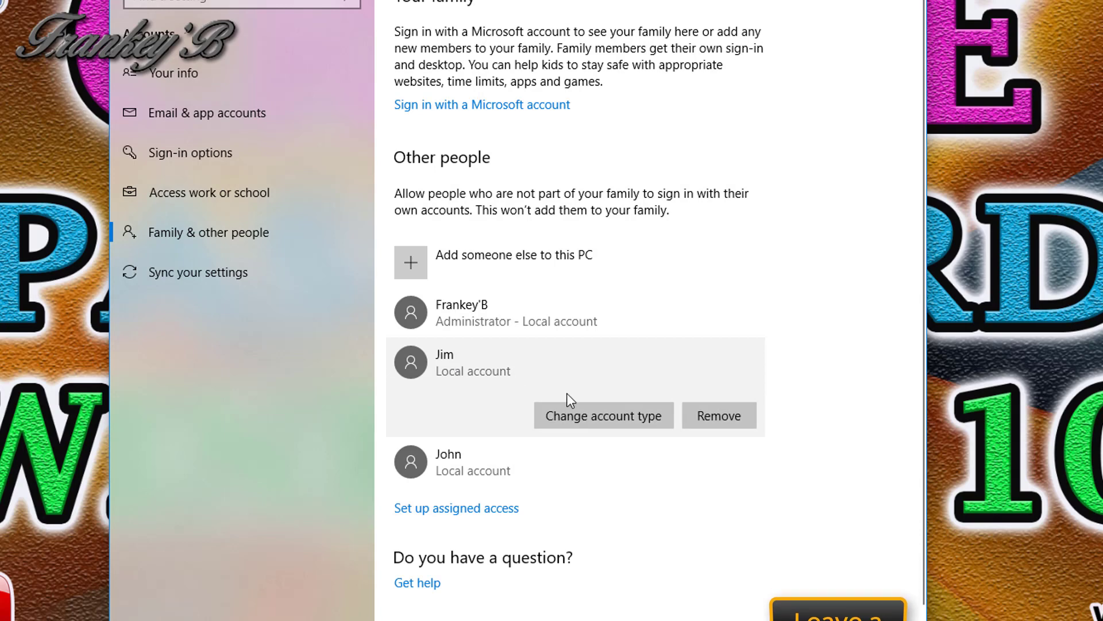
{"action": "left_click", "coordinate": [713, 413]}
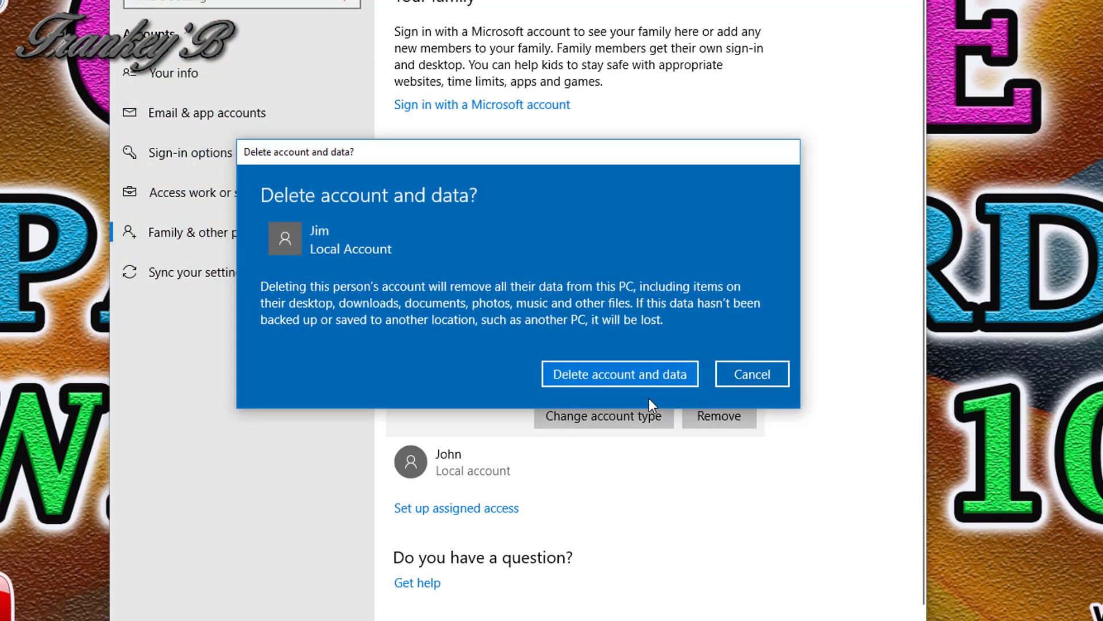
{"action": "left_click", "coordinate": [572, 374]}
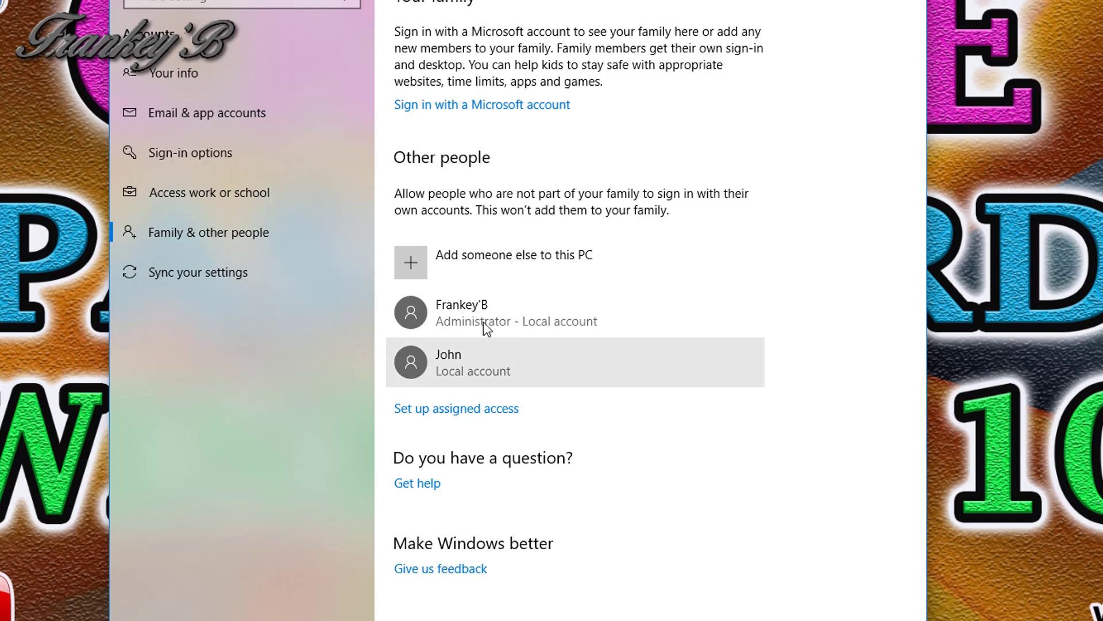
{"action": "left_click", "coordinate": [453, 370]}
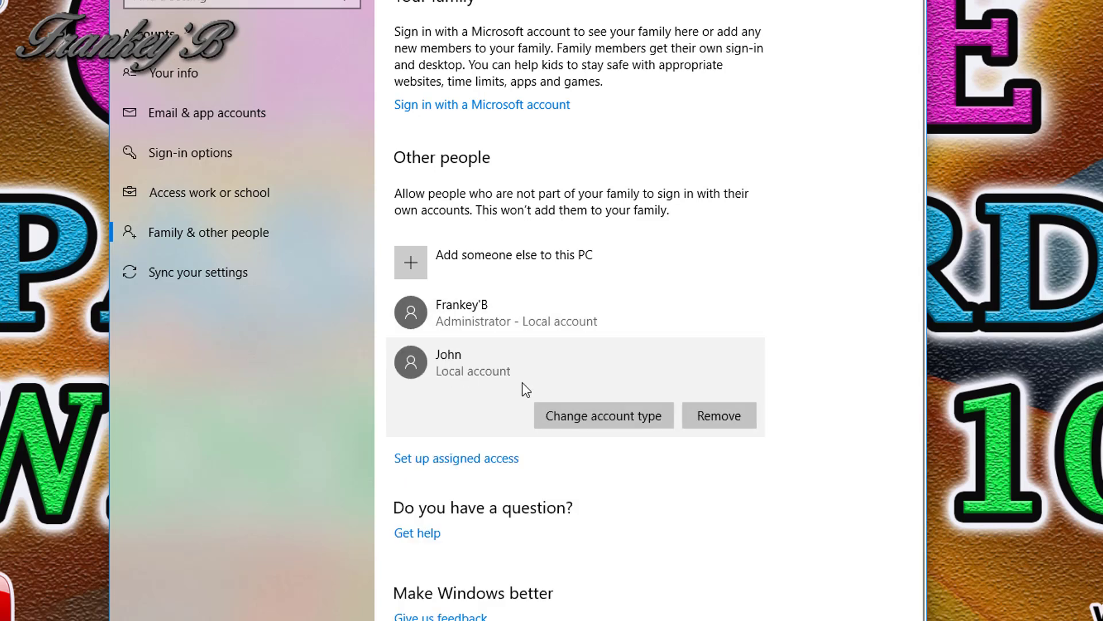
{"action": "left_click", "coordinate": [713, 413]}
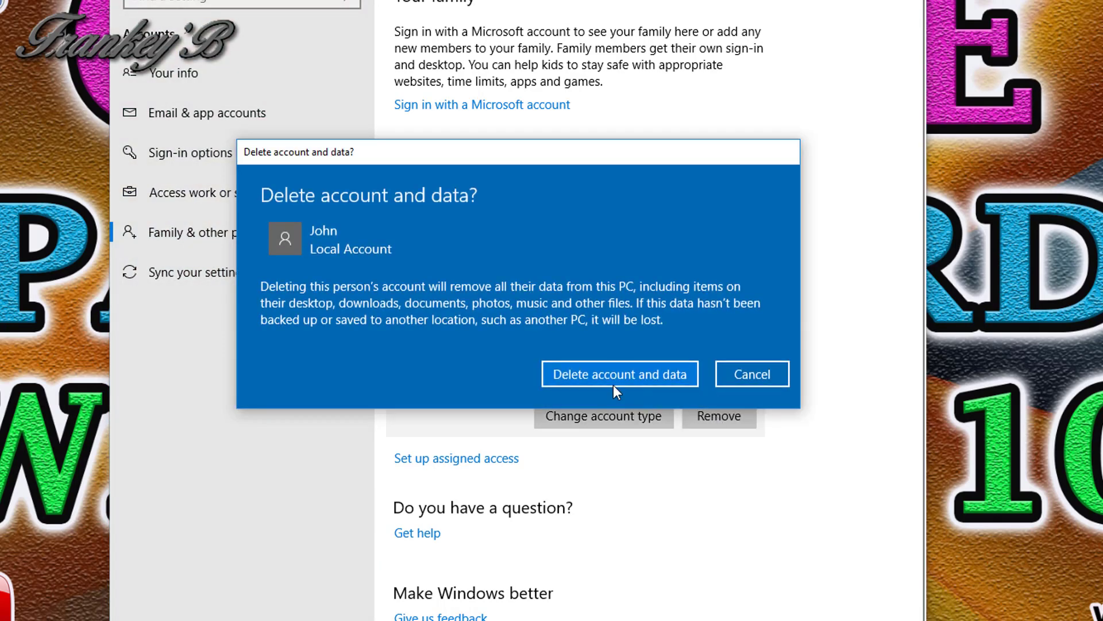
{"action": "left_click", "coordinate": [593, 377]}
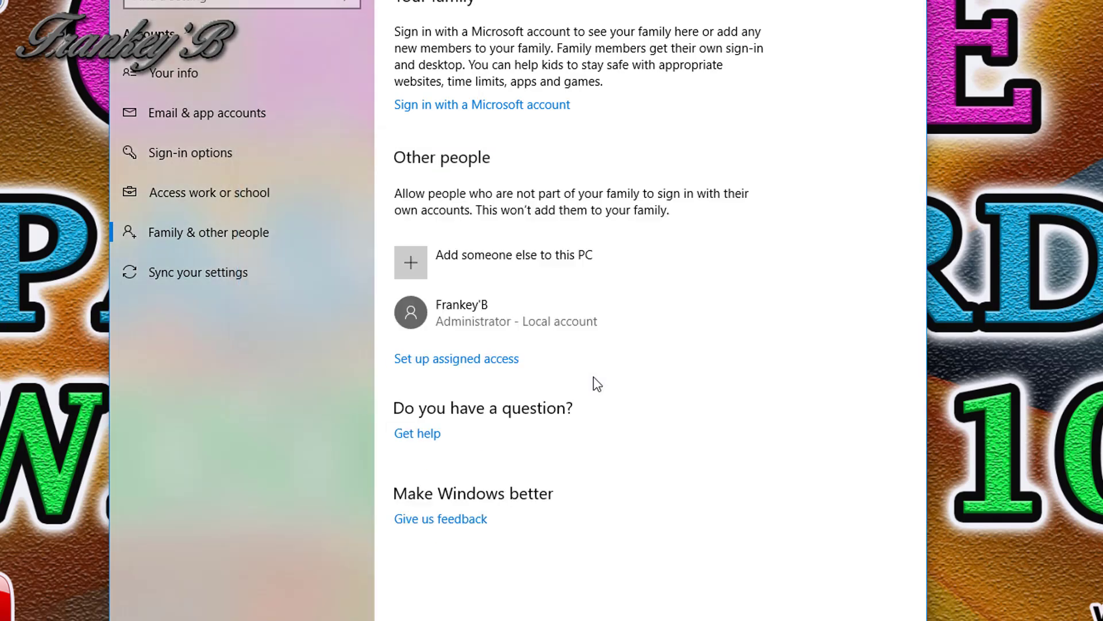